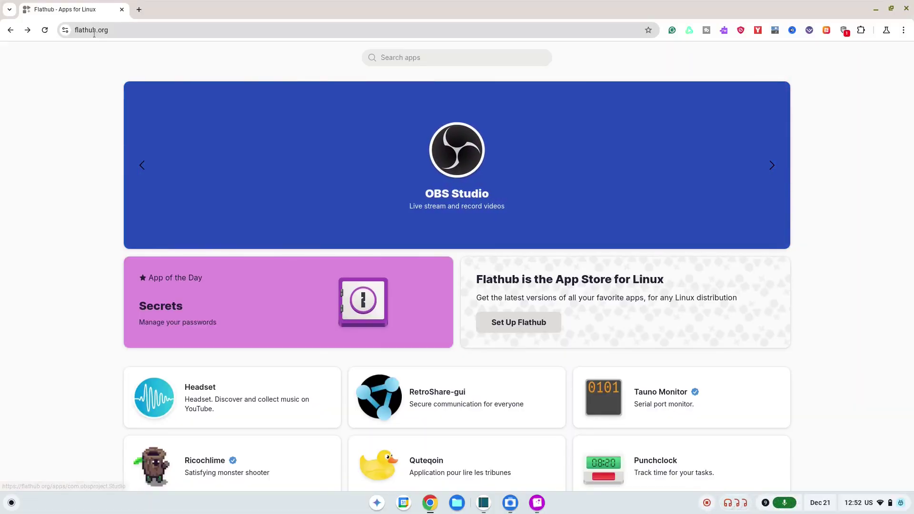
Open Flathub's ChromeOS setup guide and scroll through its Flatpak install steps.
{"action": "scroll", "coordinate": [274, 173], "scroll_direction": "down", "scroll_amount": 2}
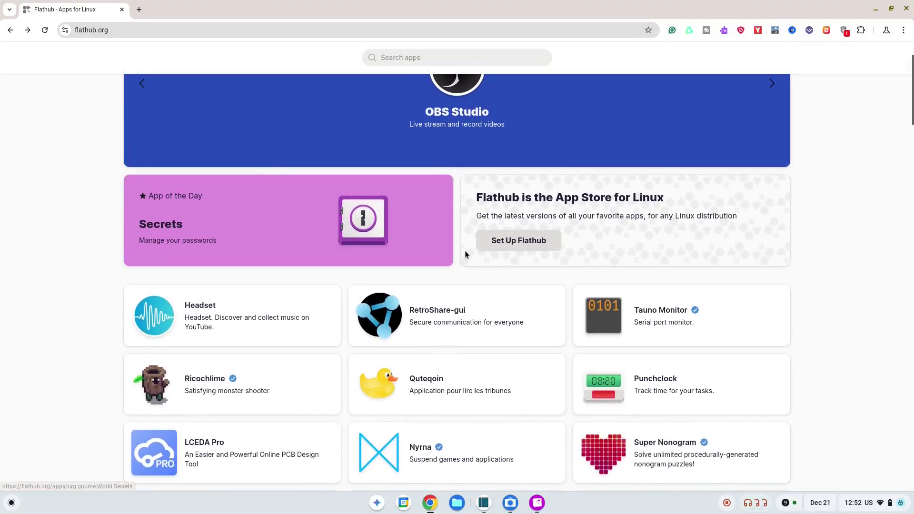
{"action": "left_click", "coordinate": [508, 245]}
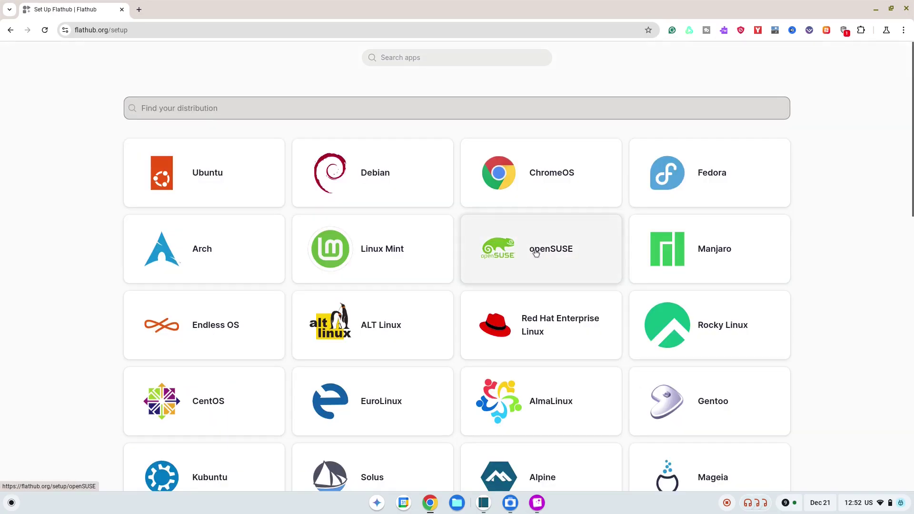
{"action": "left_click", "coordinate": [548, 180]}
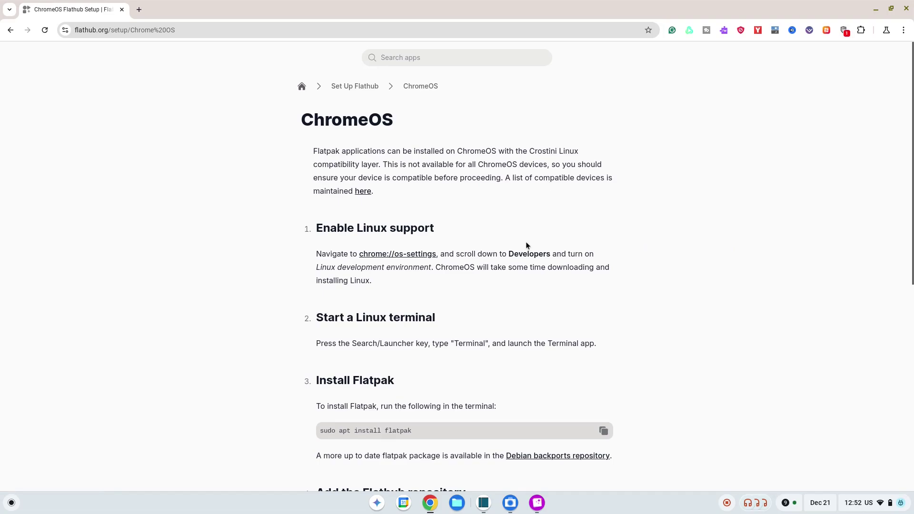
{"action": "scroll", "coordinate": [526, 245], "scroll_direction": "down", "scroll_amount": 4}
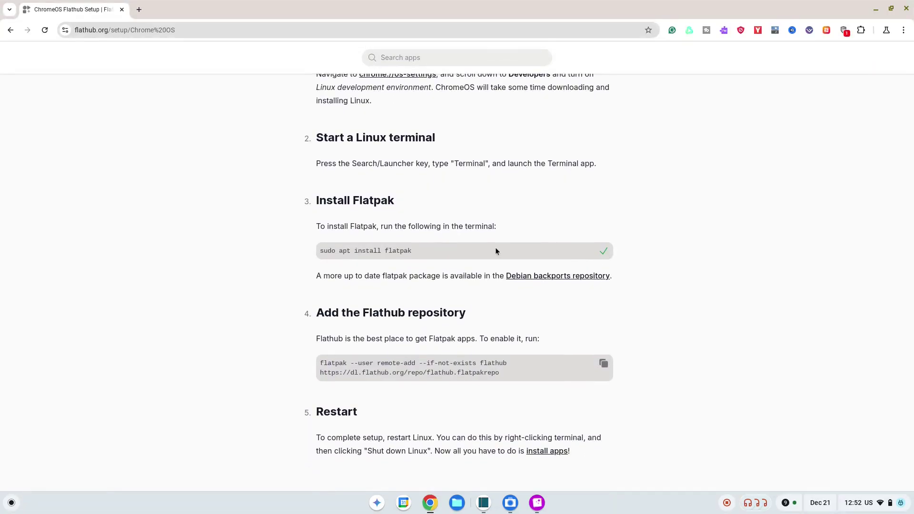
{"action": "scroll", "coordinate": [442, 267], "scroll_direction": "down", "scroll_amount": 3}
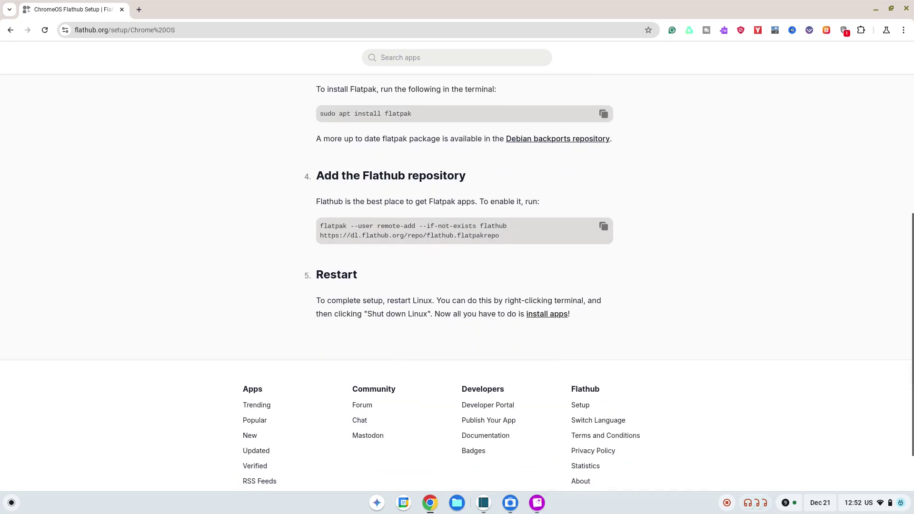
Run 'sudo apt install flatpak' in the penguin container's Terminal.
{"action": "key", "text": "super"}
{"action": "type", "text": "terminal"}
{"action": "key", "text": "Return"}
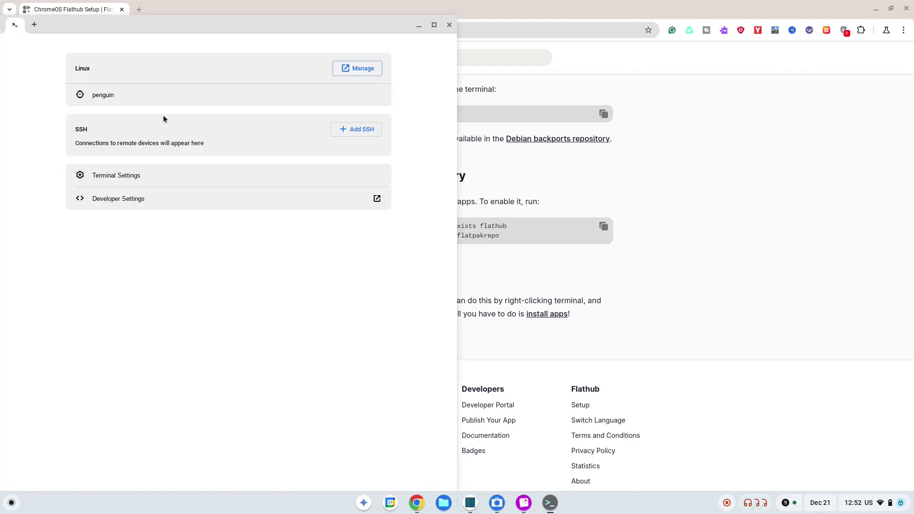
{"action": "left_click", "coordinate": [153, 104]}
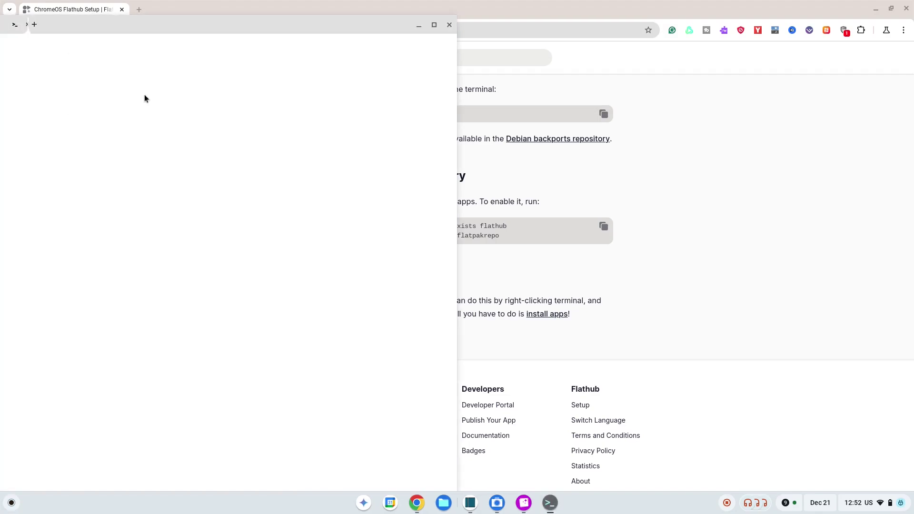
{"action": "right_click", "coordinate": [215, 117]}
{"action": "key", "text": "Return"}
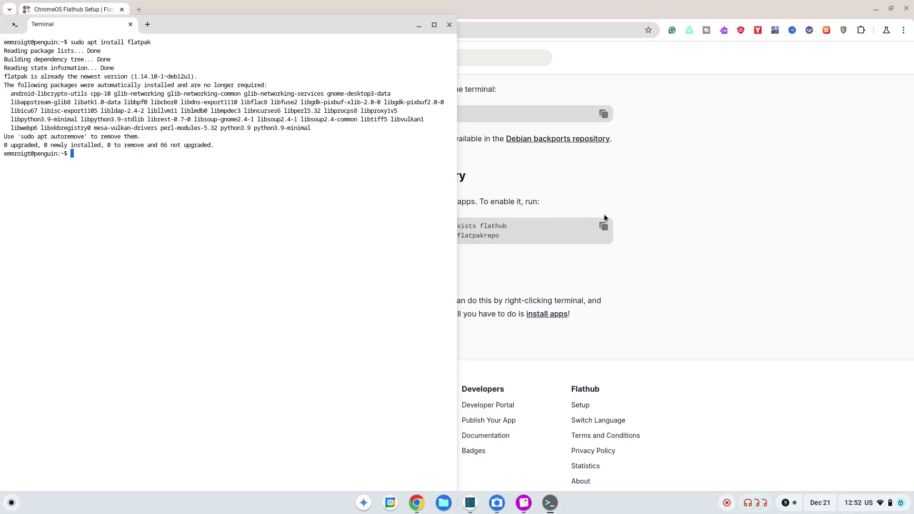
Copy and run the flatpak remote-add command that adds the Flathub repository.
{"action": "left_click", "coordinate": [604, 228]}
{"action": "left_click", "coordinate": [550, 503]}
{"action": "right_click", "coordinate": [346, 297]}
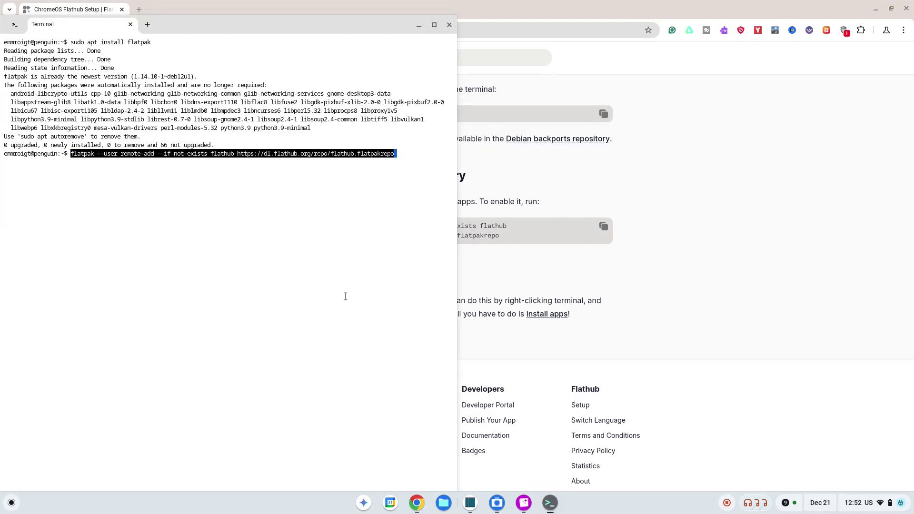
{"action": "key", "text": "Return"}
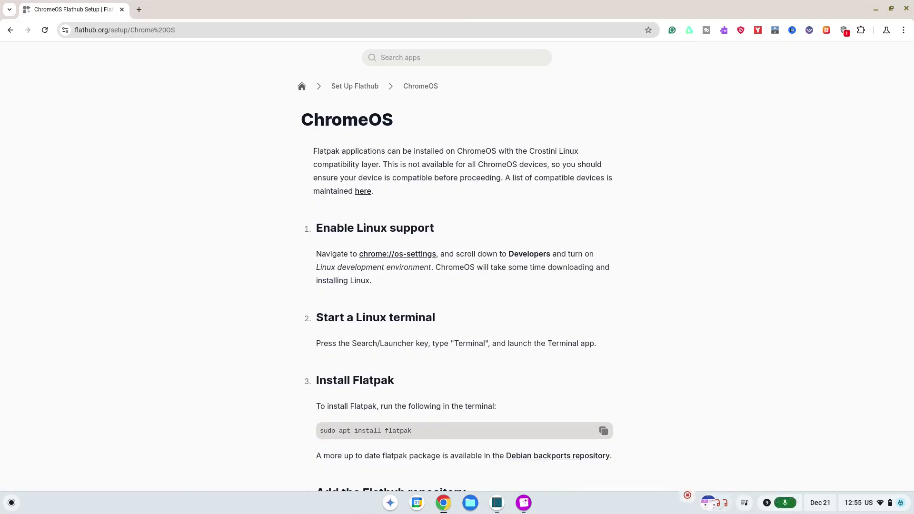
{"action": "scroll", "coordinate": [464, 286], "scroll_direction": "down", "scroll_amount": 4}
{"action": "scroll", "coordinate": [419, 211], "scroll_direction": "down", "scroll_amount": 3}
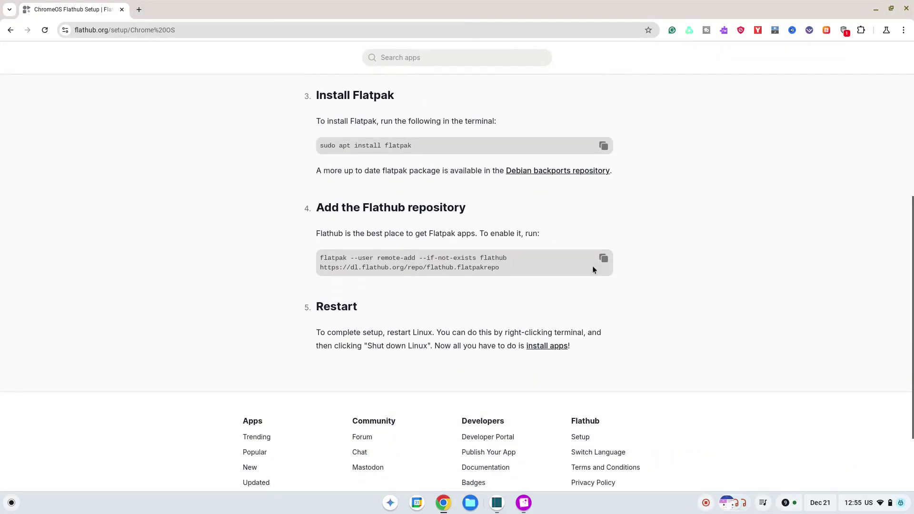
Find RetroArch under Games on Flathub and reveal its manual install and run commands.
{"action": "scroll", "coordinate": [588, 278], "scroll_direction": "up", "scroll_amount": 6}
{"action": "scroll", "coordinate": [588, 279], "scroll_direction": "down", "scroll_amount": 5}
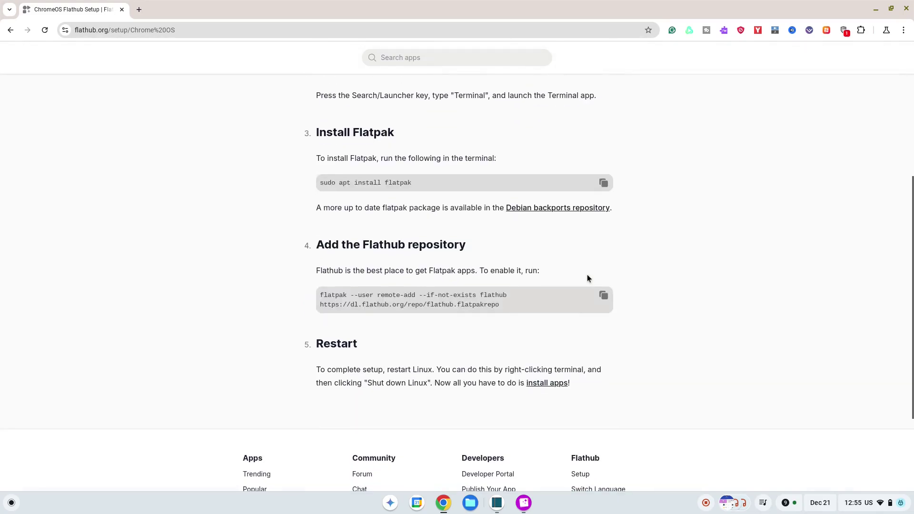
{"action": "scroll", "coordinate": [587, 276], "scroll_direction": "down", "scroll_amount": 1}
{"action": "scroll", "coordinate": [588, 276], "scroll_direction": "up", "scroll_amount": 6}
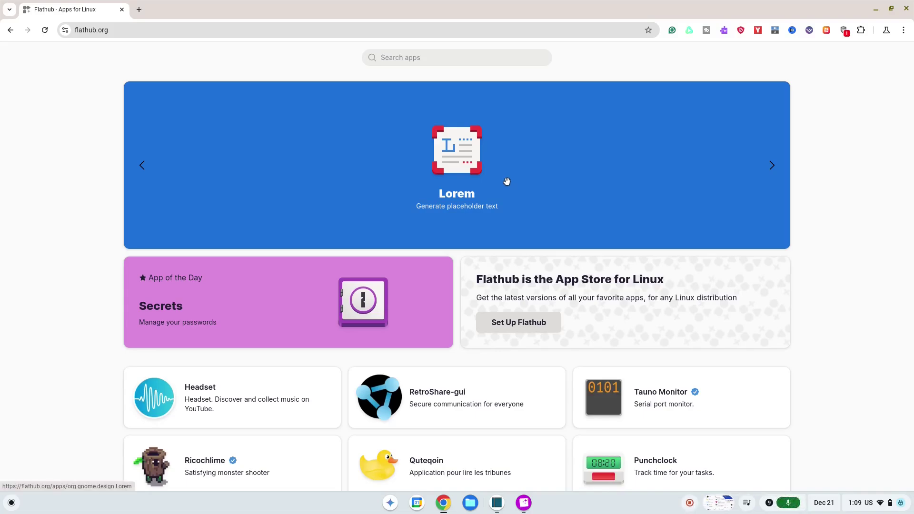
{"action": "scroll", "coordinate": [459, 151], "scroll_direction": "down", "scroll_amount": 13}
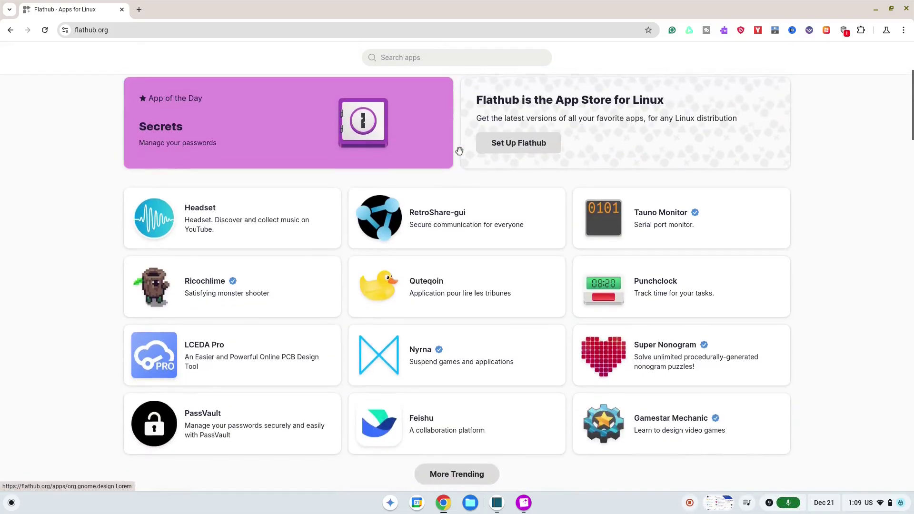
{"action": "scroll", "coordinate": [459, 150], "scroll_direction": "down", "scroll_amount": 10}
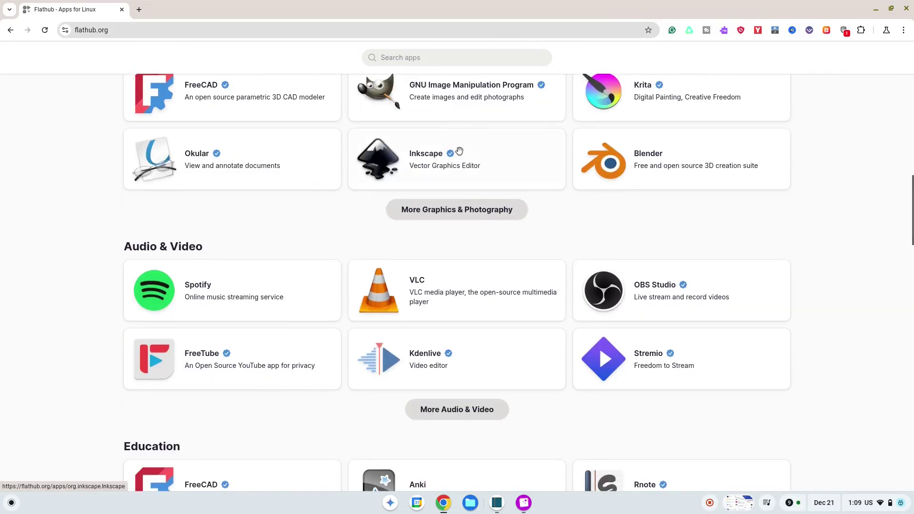
{"action": "scroll", "coordinate": [459, 150], "scroll_direction": "down", "scroll_amount": 3}
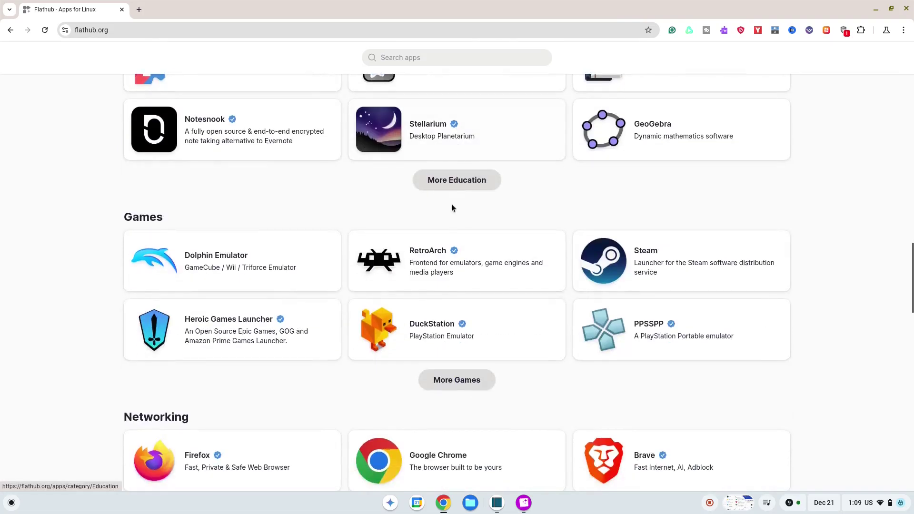
{"action": "left_click", "coordinate": [438, 260]}
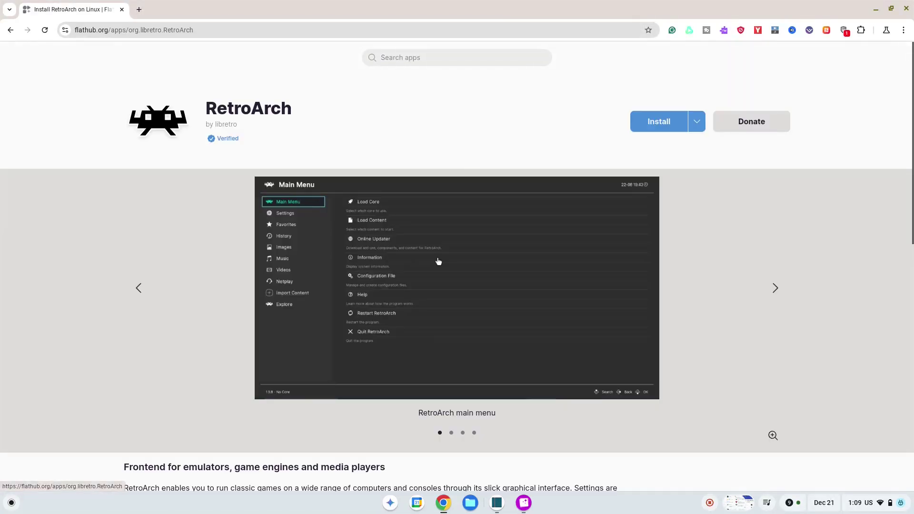
{"action": "left_click", "coordinate": [696, 122]}
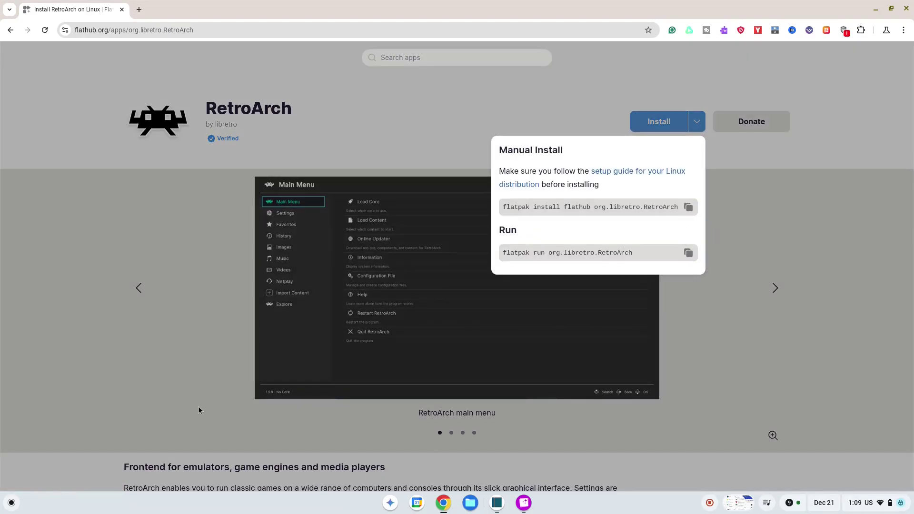
Run 'flatpak install flathub org.libretro.RetroArch' in a penguin Terminal as a user install.
{"action": "key", "text": "super"}
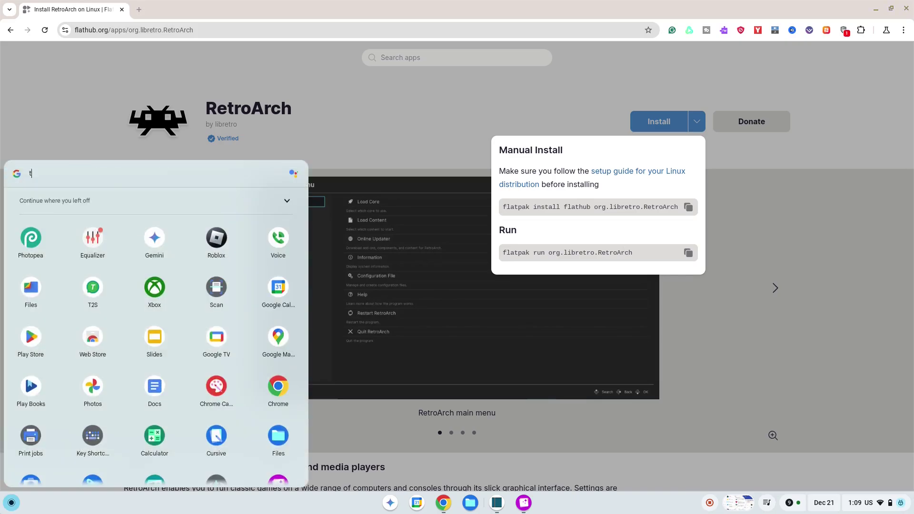
{"action": "type", "text": "ter"}
{"action": "left_click", "coordinate": [56, 214]}
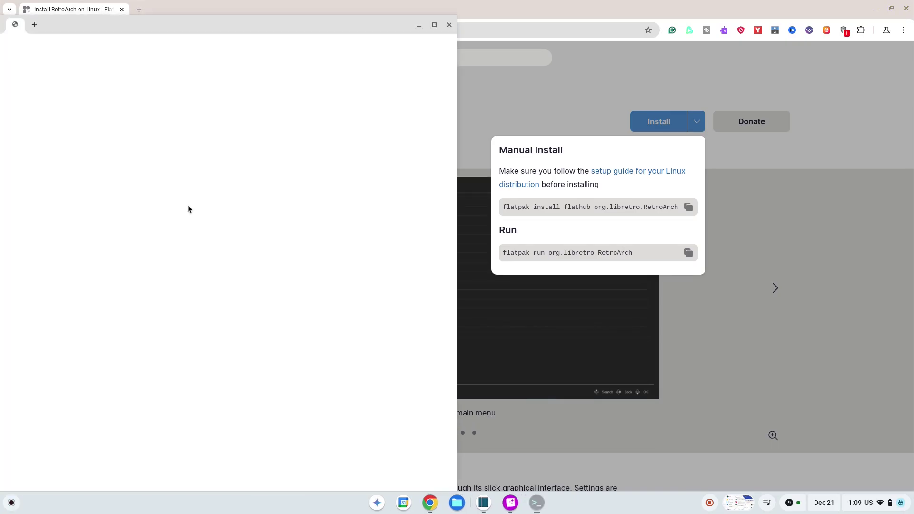
{"action": "left_click", "coordinate": [164, 99]}
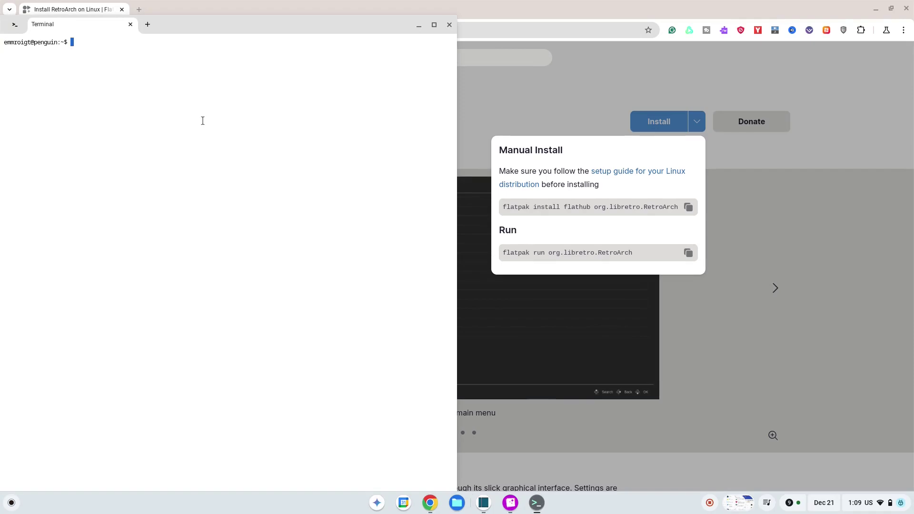
{"action": "key", "text": "ctrl+shift+v"}
{"action": "key", "text": "Return"}
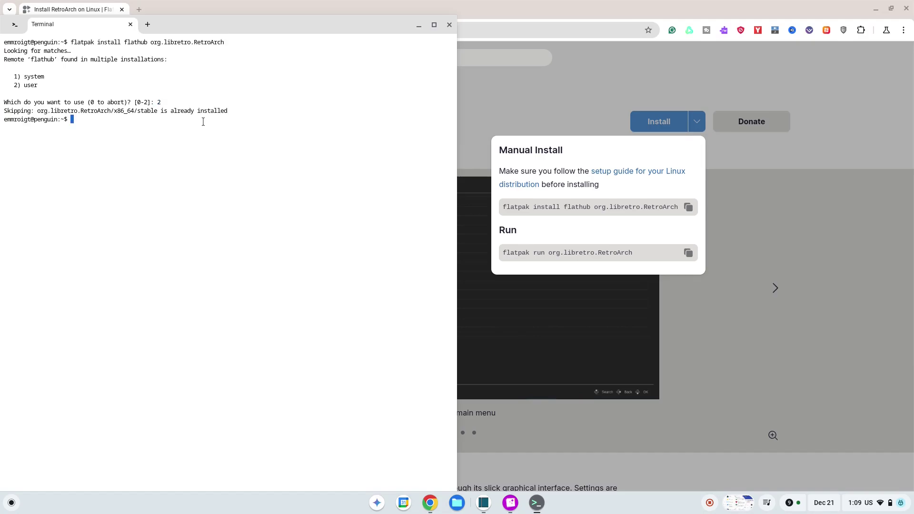
Launch RetroArch with 'flatpak run org.libretro.RetroArch'.
{"action": "left_click", "coordinate": [686, 255]}
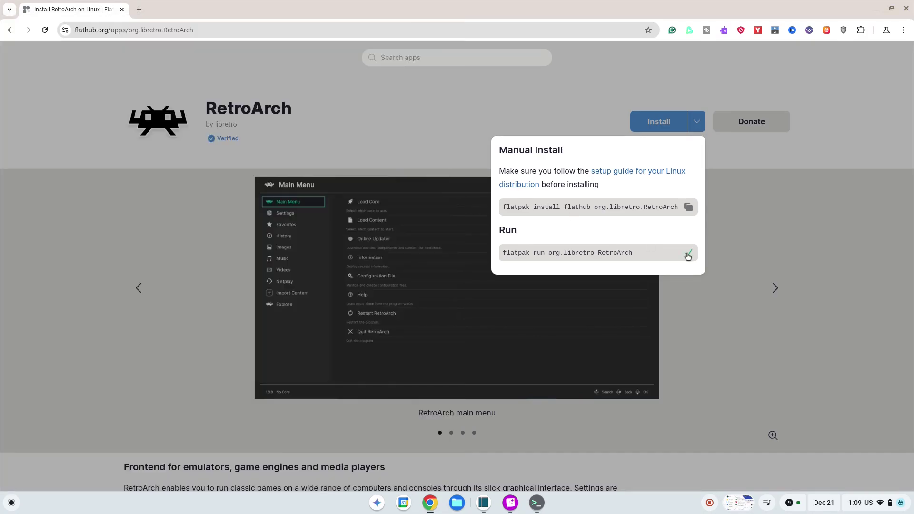
{"action": "left_click", "coordinate": [537, 503]}
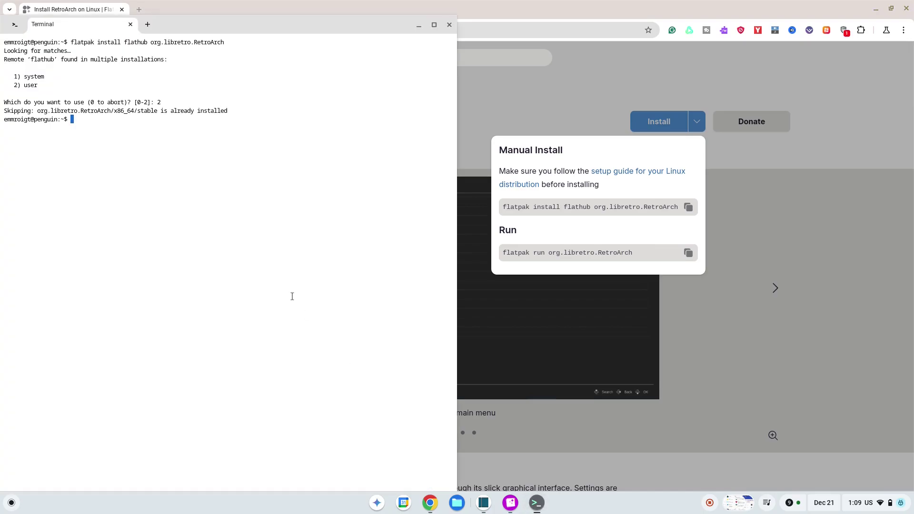
{"action": "key", "text": "ctrl+shift+v"}
{"action": "key", "text": "Return"}
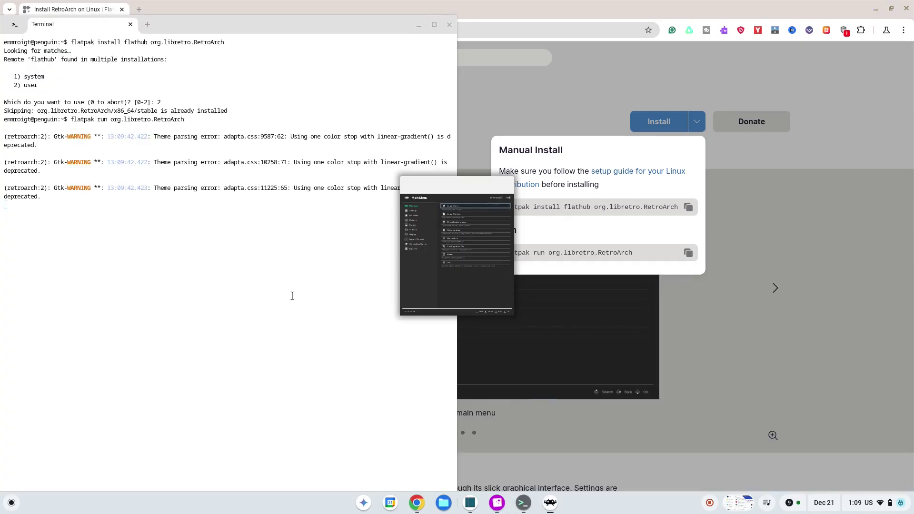
{"action": "scroll", "coordinate": [456, 277], "scroll_direction": "down", "scroll_amount": 7}
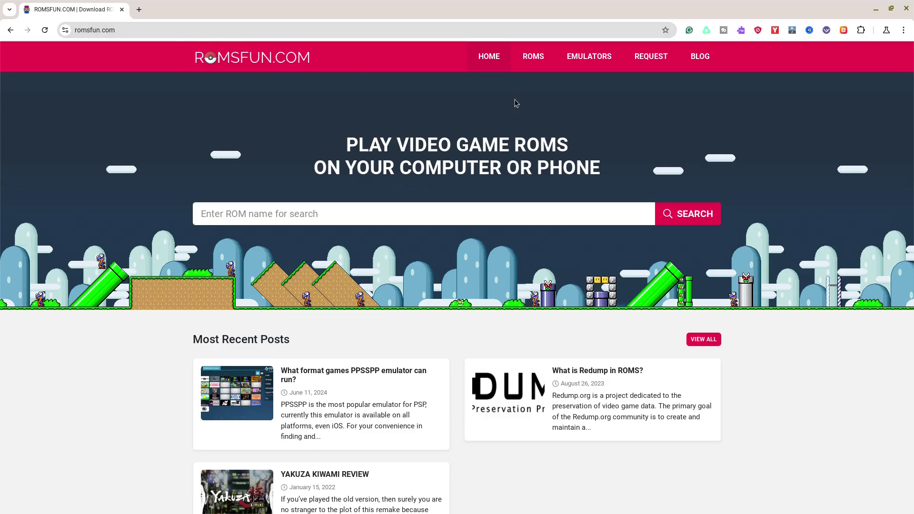
Browse RomsFun's ROM consoles and open the NES ROM list.
{"action": "left_click", "coordinate": [528, 66]}
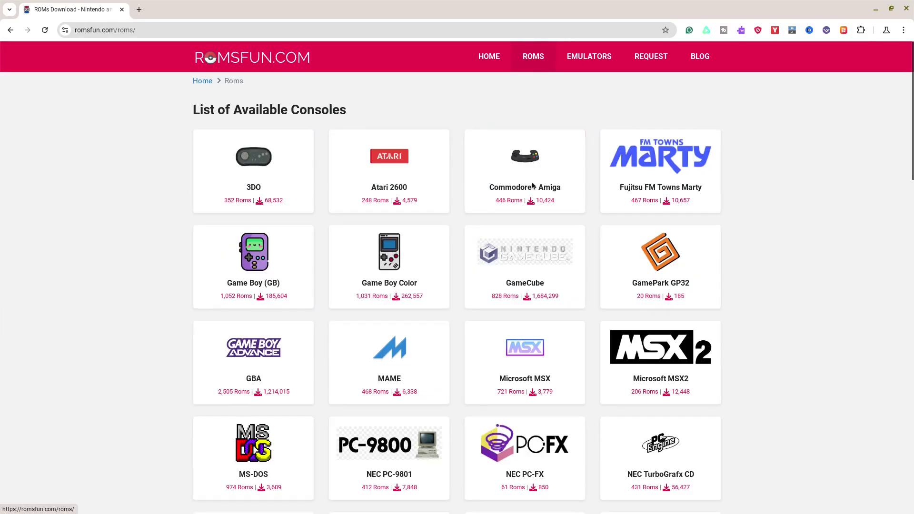
{"action": "scroll", "coordinate": [535, 197], "scroll_direction": "down", "scroll_amount": 2}
{"action": "scroll", "coordinate": [535, 197], "scroll_direction": "down", "scroll_amount": 4}
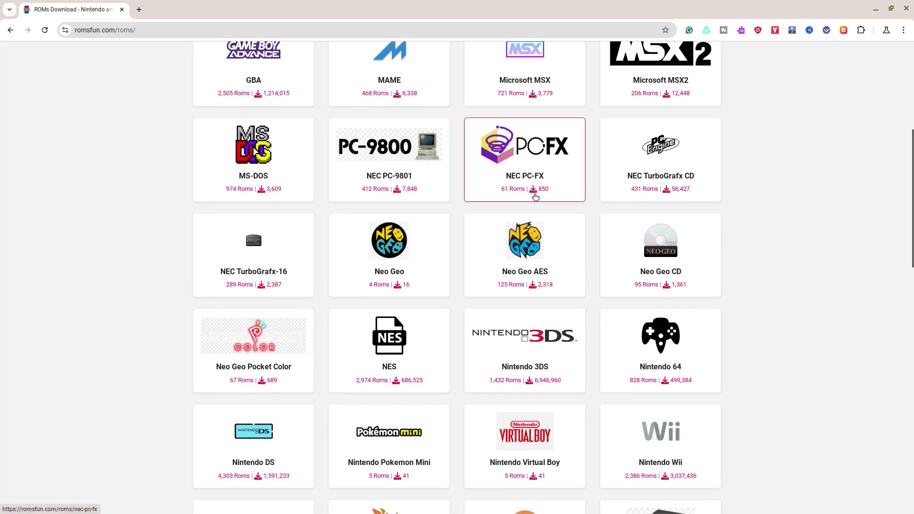
{"action": "scroll", "coordinate": [536, 197], "scroll_direction": "down", "scroll_amount": 3}
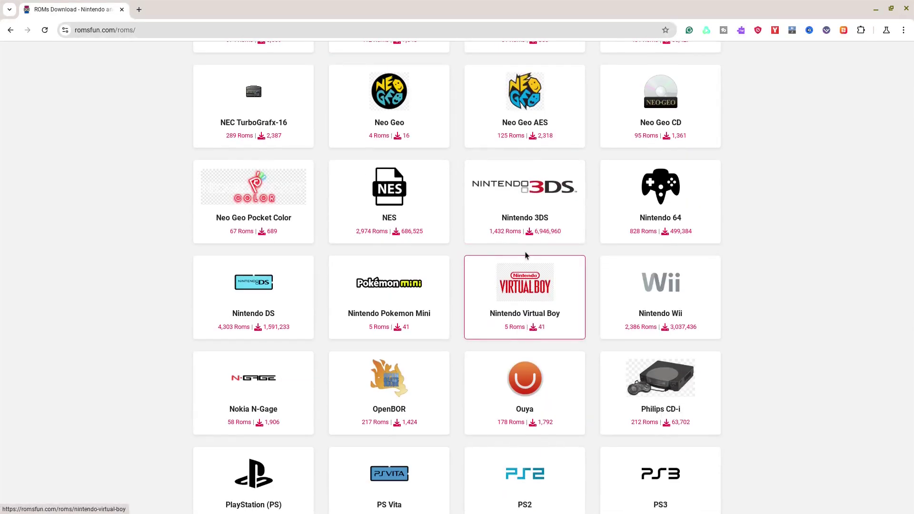
{"action": "scroll", "coordinate": [521, 249], "scroll_direction": "up", "scroll_amount": 1}
{"action": "left_click", "coordinate": [360, 246]}
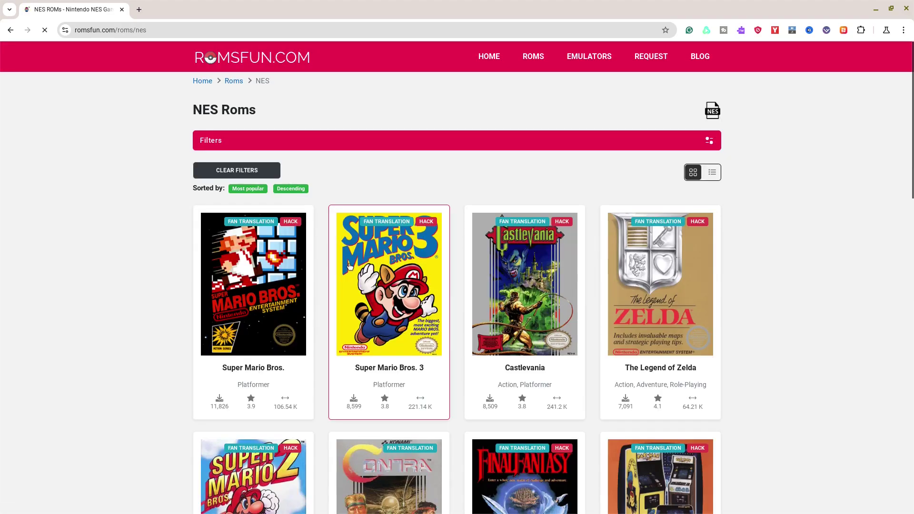
Open Super Mario Bros.' download list and choose the Spanish Translate file.
{"action": "scroll", "coordinate": [349, 265], "scroll_direction": "down", "scroll_amount": 1}
{"action": "left_click", "coordinate": [281, 272]}
{"action": "left_click", "coordinate": [513, 323]}
{"action": "scroll", "coordinate": [320, 296], "scroll_direction": "down", "scroll_amount": 4}
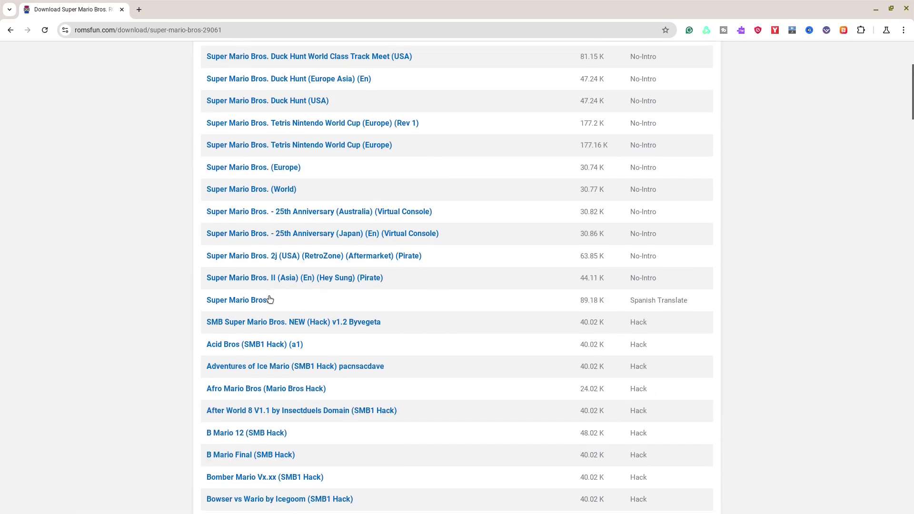
{"action": "left_click", "coordinate": [269, 299]}
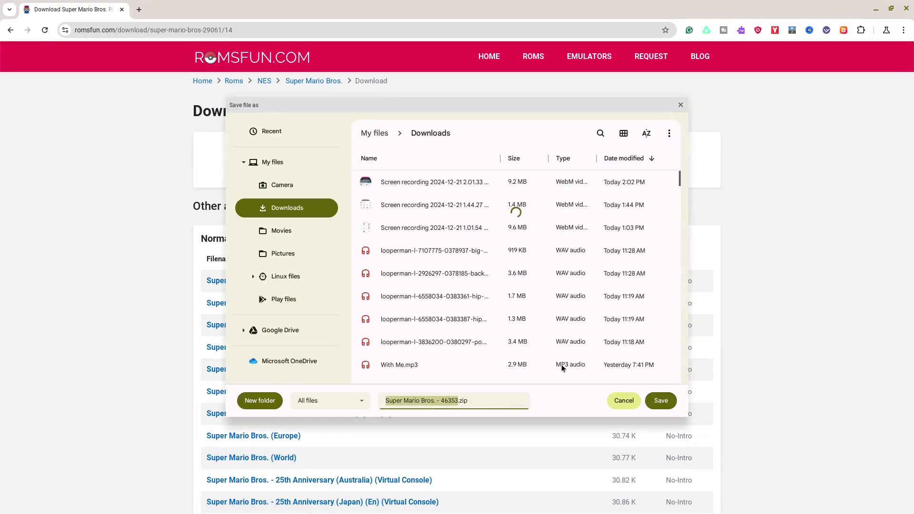
Save 'Super Mario Bros. - 46353.zip' to Downloads and close Chrome.
{"action": "left_click_drag", "start_coordinate": [473, 408], "coordinate": [385, 407]}
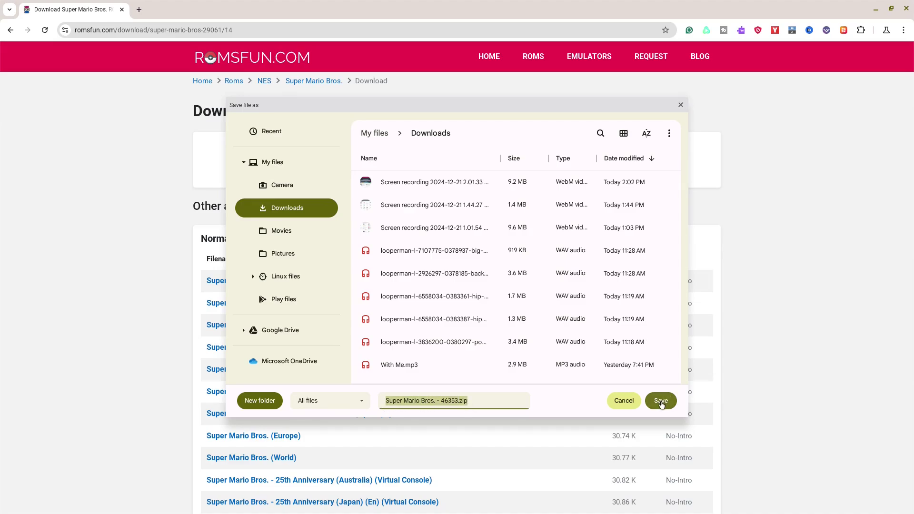
{"action": "left_click", "coordinate": [660, 401]}
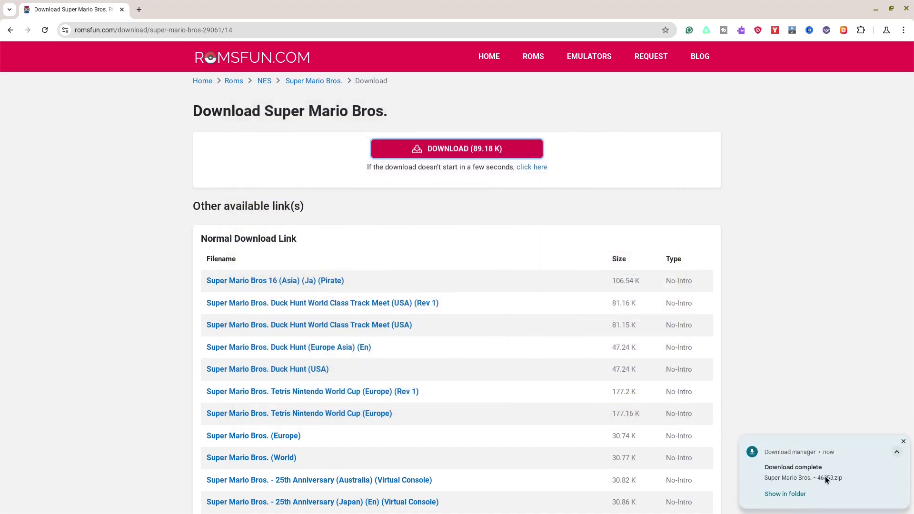
{"action": "key", "text": "ctrl+w"}
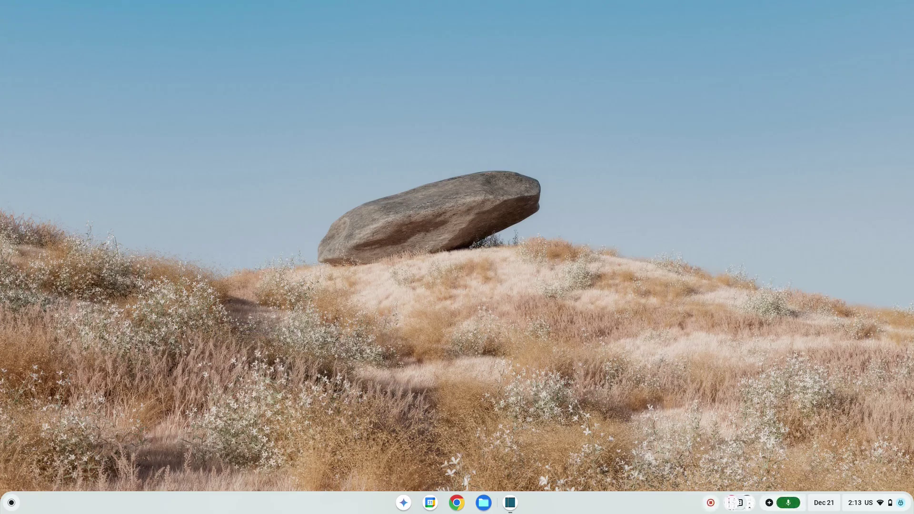
Copy 'Super Mario Bros. - 46353.zip' from Recent in Files, then open Linux files.
{"action": "left_click", "coordinate": [480, 502]}
{"action": "left_click", "coordinate": [86, 41]}
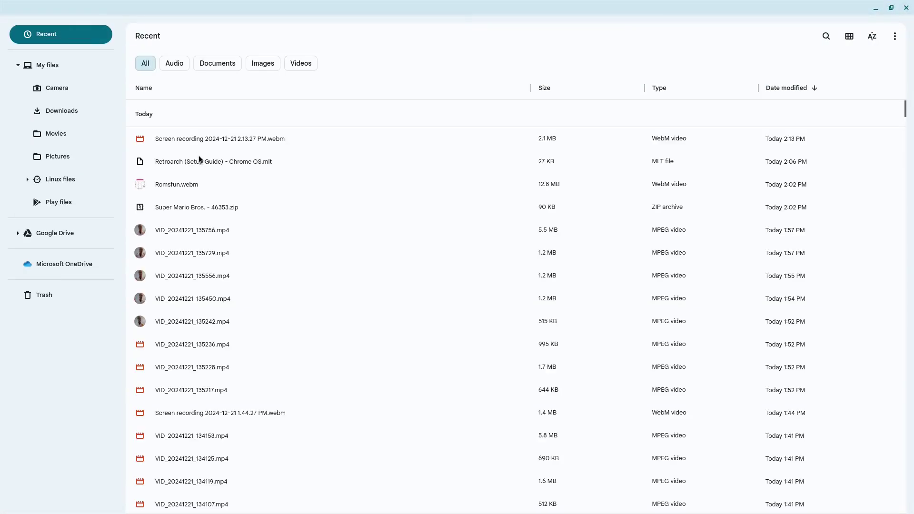
{"action": "right_click", "coordinate": [213, 209]}
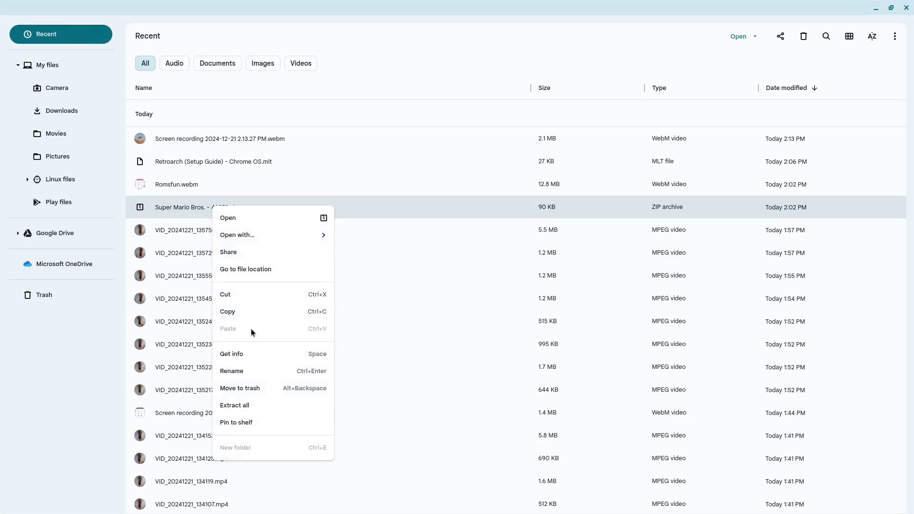
{"action": "left_click", "coordinate": [231, 312]}
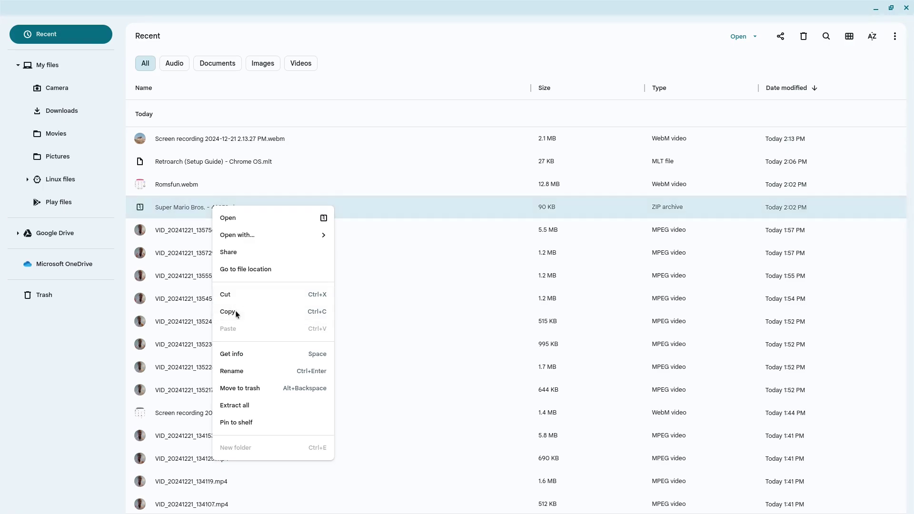
{"action": "left_click", "coordinate": [79, 182]}
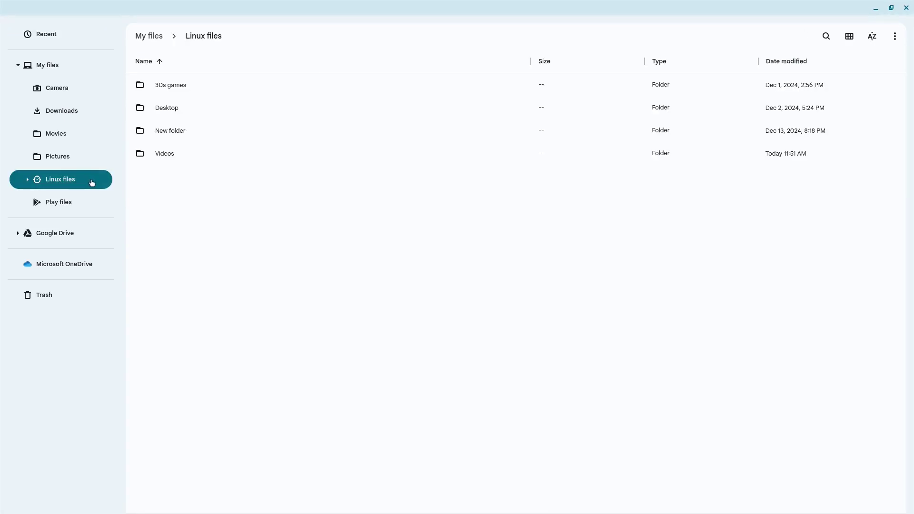
Show hidden files and open .var/app/org.libretro.RetroArch/config/retroarch/downloads.
{"action": "left_click", "coordinate": [887, 44]}
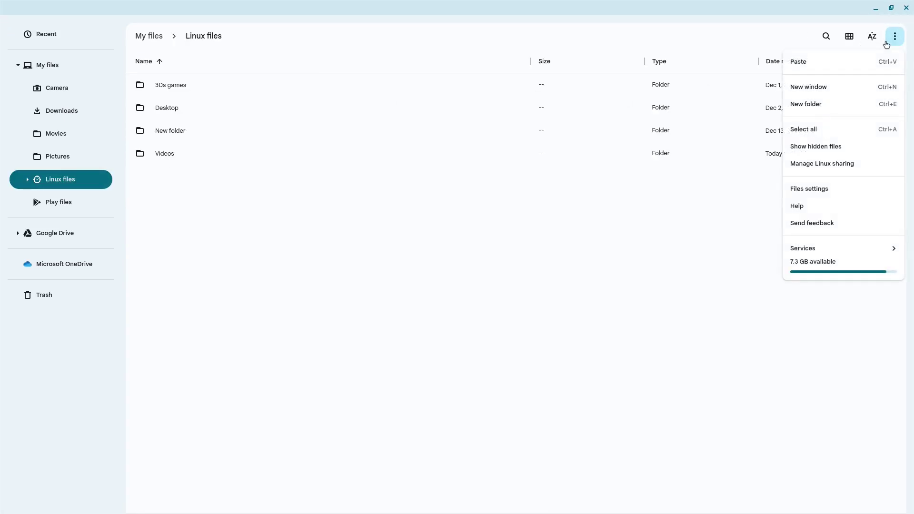
{"action": "left_click", "coordinate": [843, 147]}
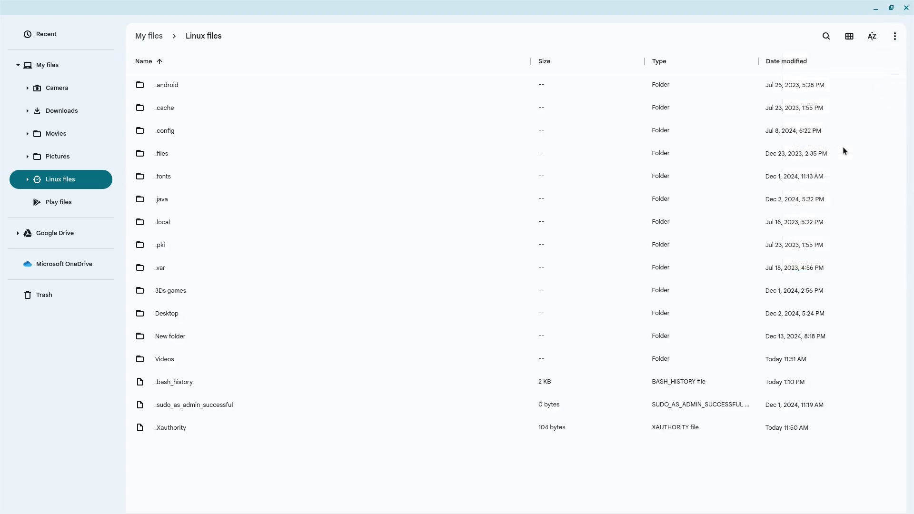
{"action": "double_click", "coordinate": [158, 268]}
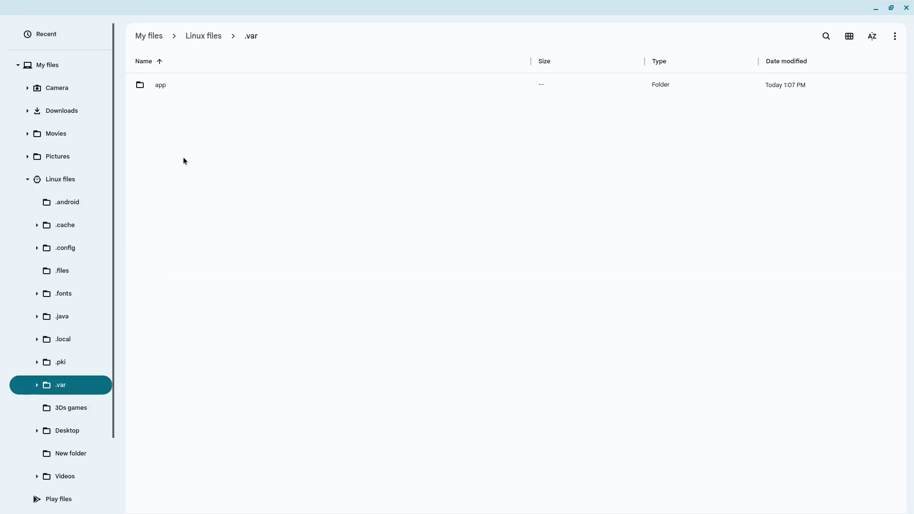
{"action": "double_click", "coordinate": [165, 91]}
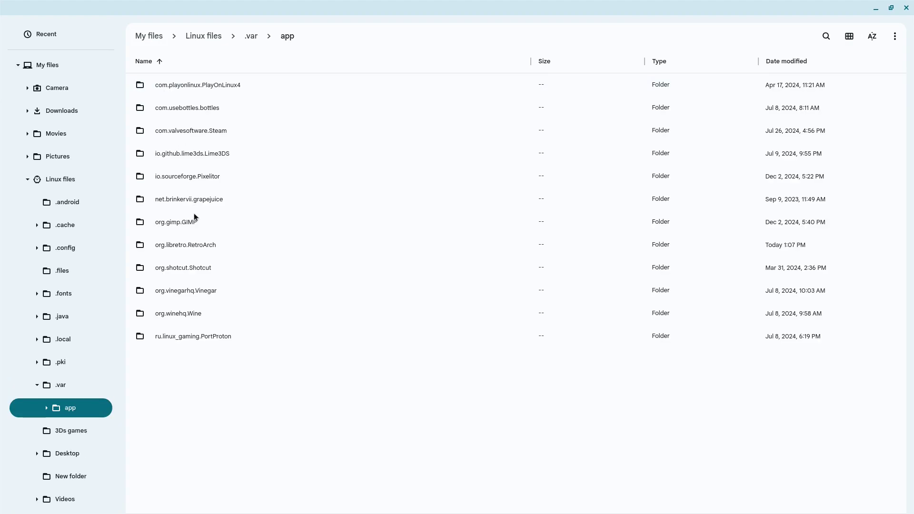
{"action": "double_click", "coordinate": [197, 244]}
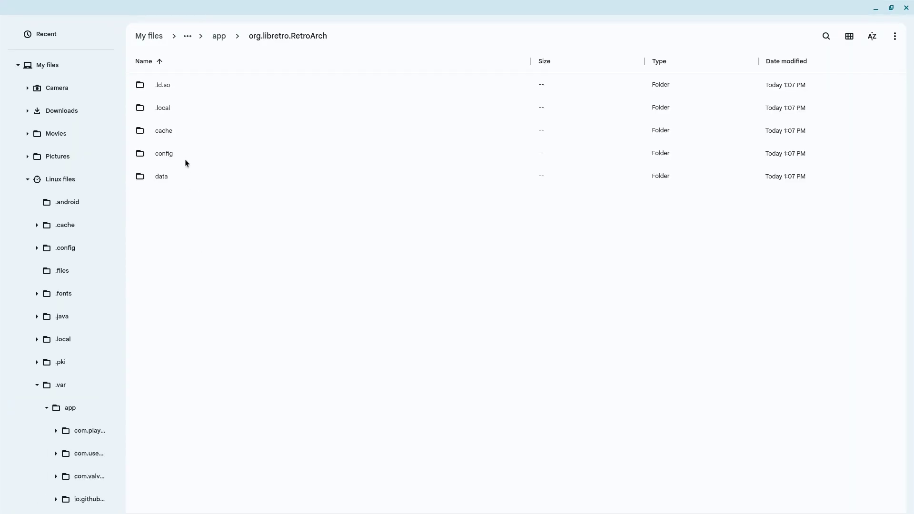
{"action": "double_click", "coordinate": [175, 150]}
{"action": "double_click", "coordinate": [167, 102]}
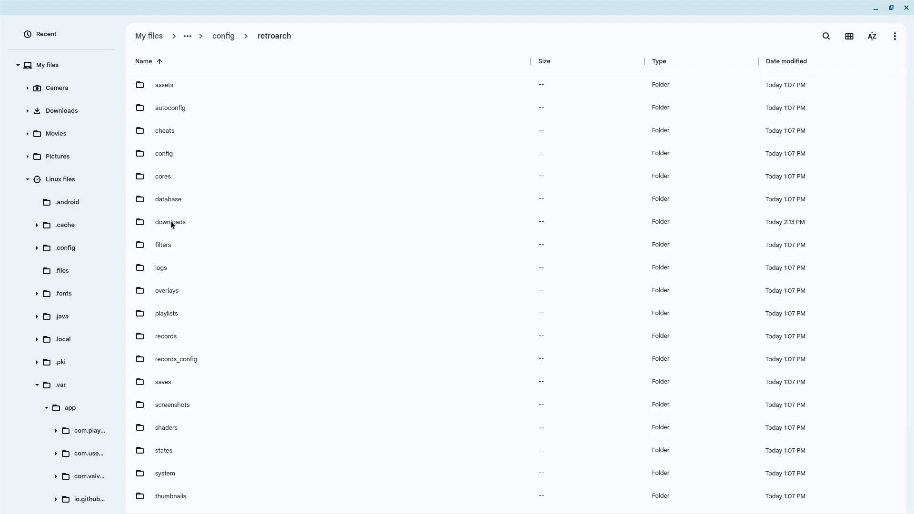
{"action": "double_click", "coordinate": [172, 225]}
Paste the Super Mario zip into downloads, extract it, and delete the original zip.
{"action": "right_click", "coordinate": [244, 175]}
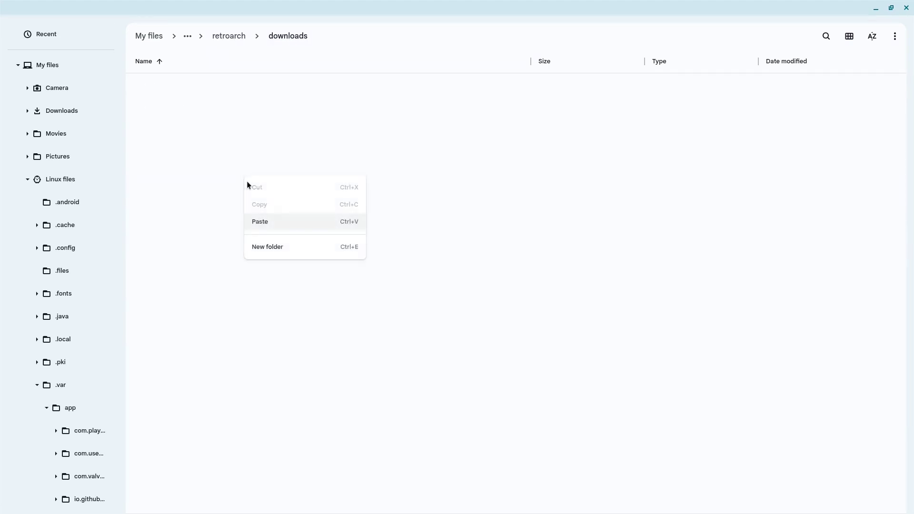
{"action": "left_click", "coordinate": [260, 222]}
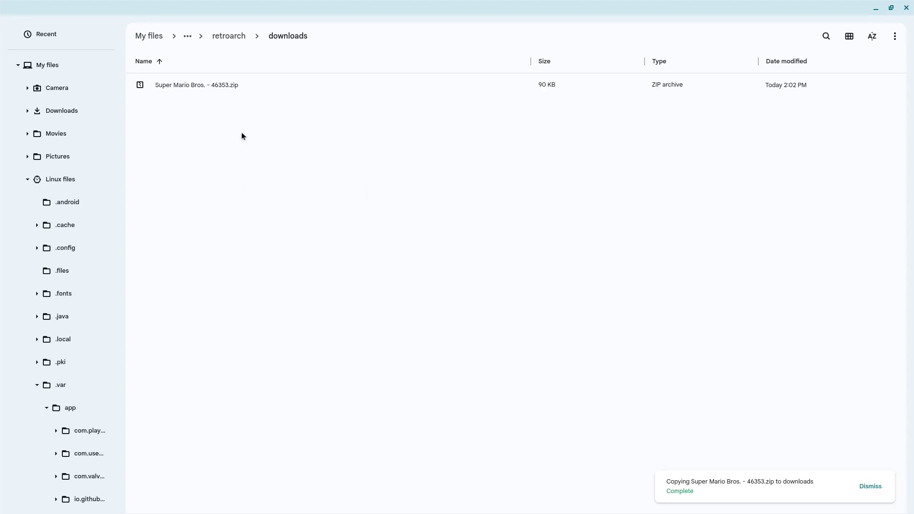
{"action": "right_click", "coordinate": [221, 79]}
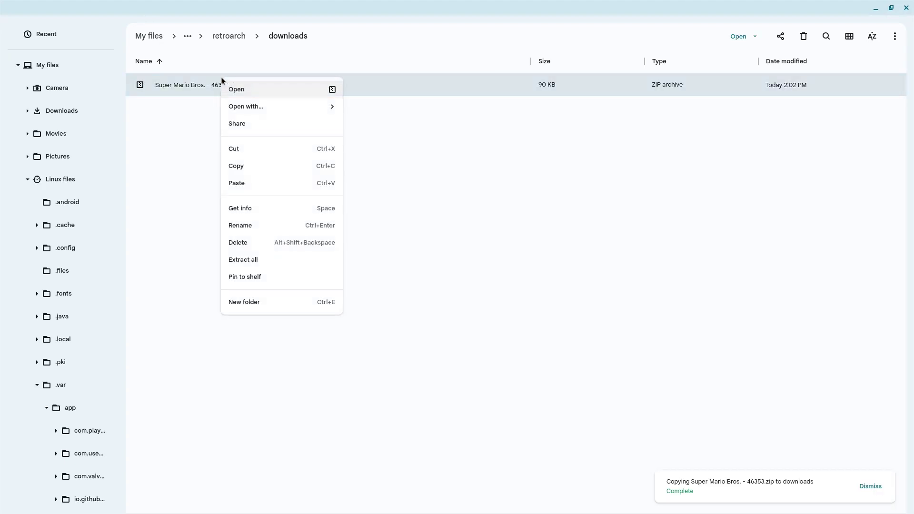
{"action": "left_click", "coordinate": [254, 260]}
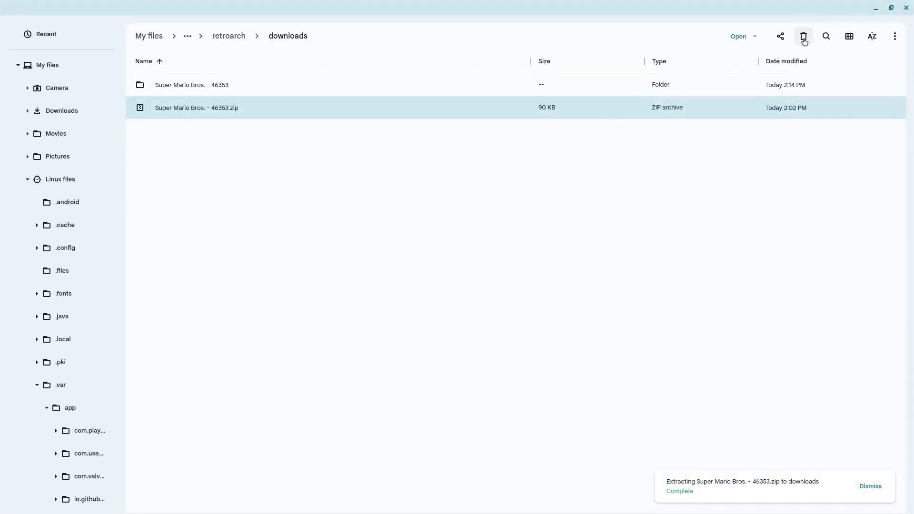
{"action": "left_click", "coordinate": [804, 42]}
Confirm the zip deletion, then launch RetroArch from Linux apps and maximize its window.
{"action": "left_click", "coordinate": [537, 278]}
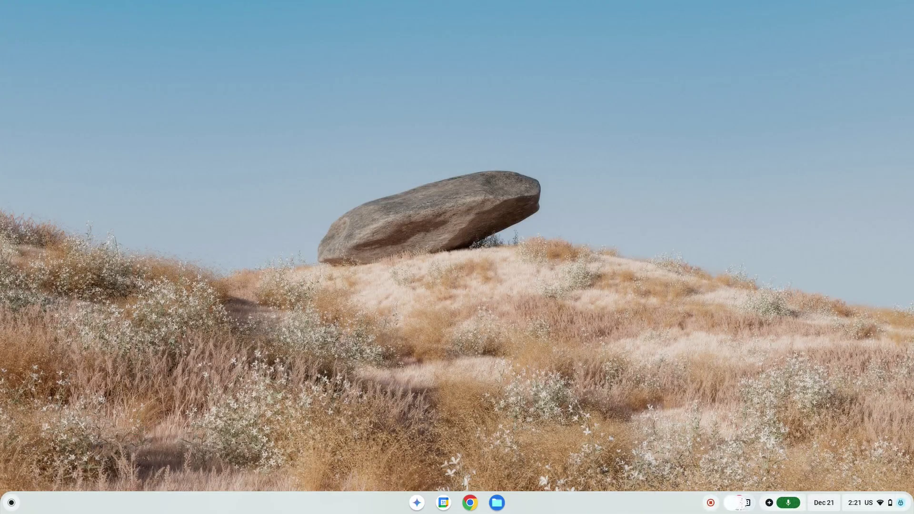
{"action": "key", "text": "super"}
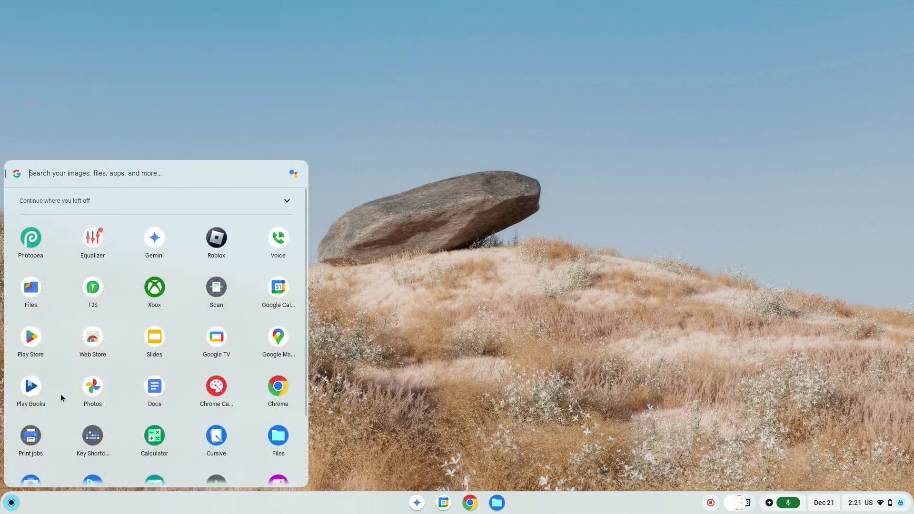
{"action": "scroll", "coordinate": [61, 394], "scroll_direction": "down", "scroll_amount": 3}
{"action": "left_click", "coordinate": [92, 453]}
{"action": "left_click", "coordinate": [51, 379]}
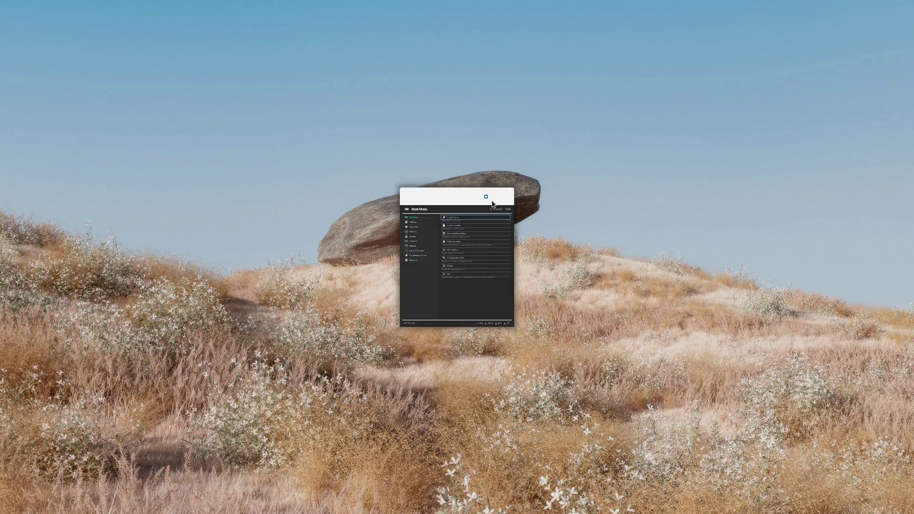
{"action": "left_click", "coordinate": [486, 196]}
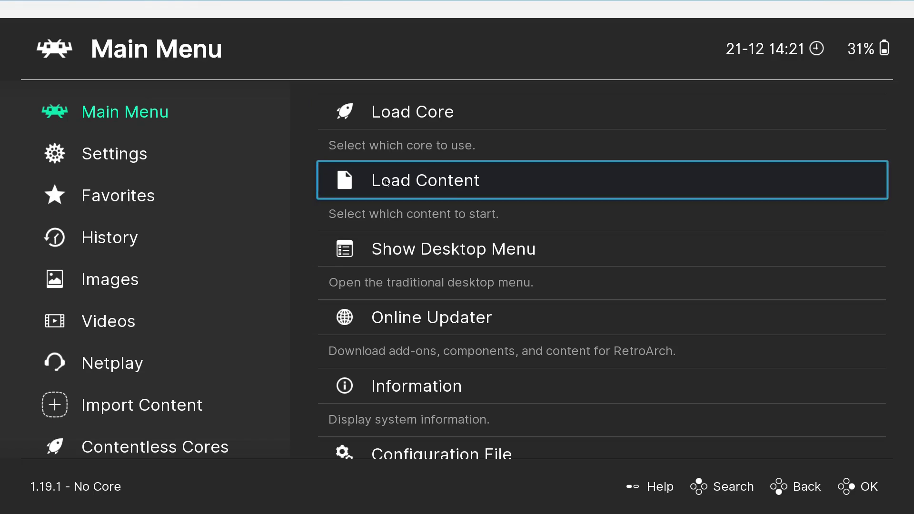
Load the FCEUmm NES core and start 46353.zip from downloads' Super Mario Bros. - 46353/files/29441.
{"action": "left_click", "coordinate": [401, 124]}
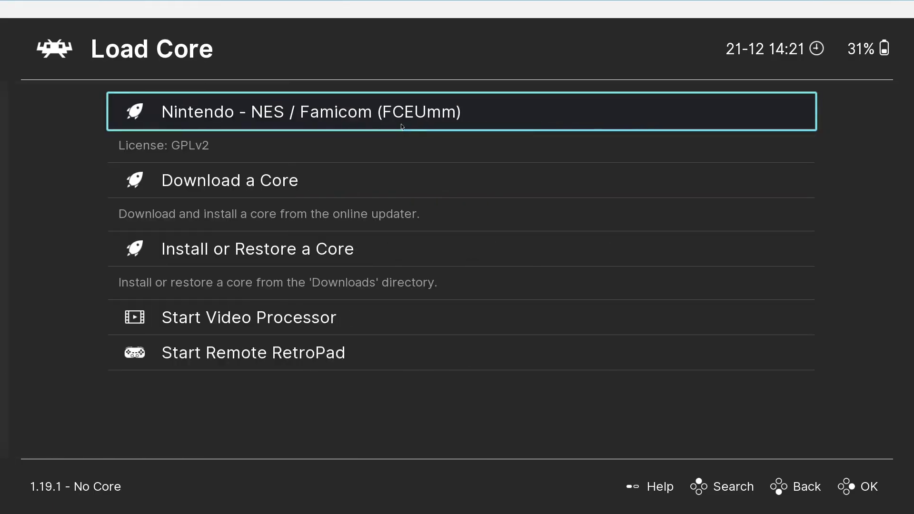
{"action": "left_click", "coordinate": [299, 120]}
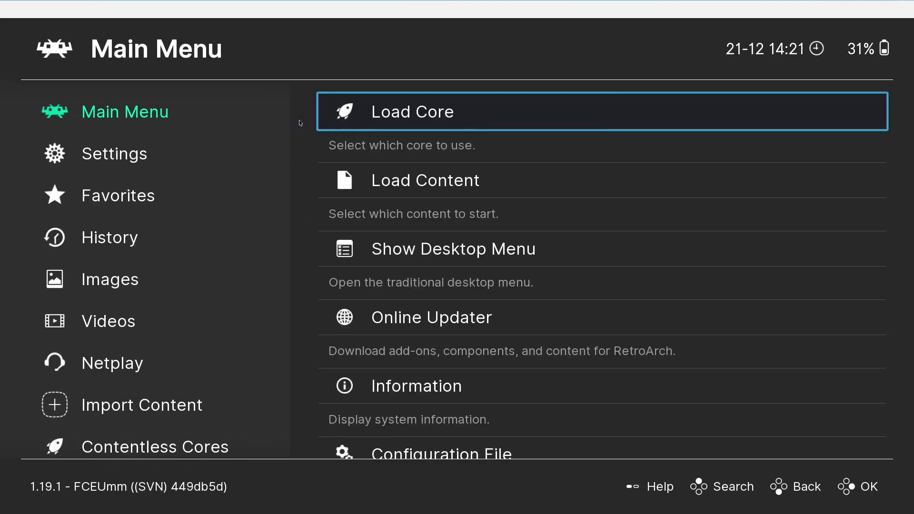
{"action": "left_click", "coordinate": [419, 187]}
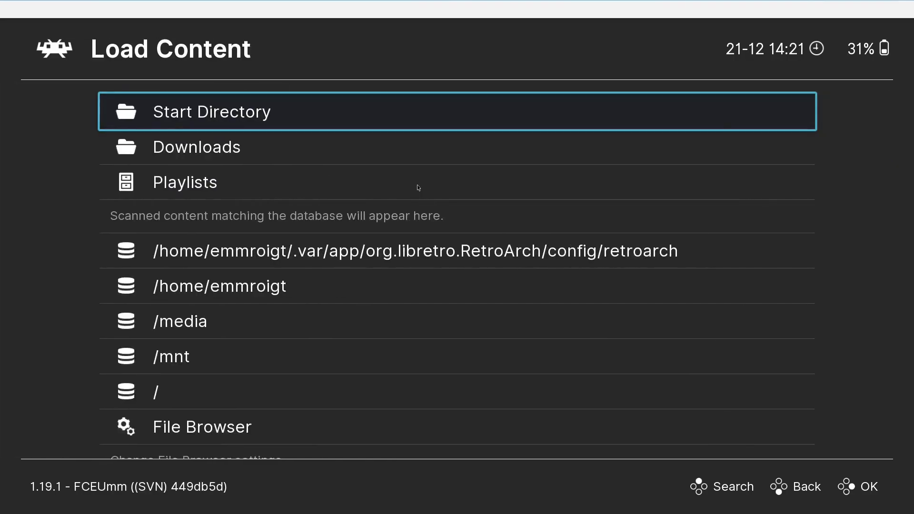
{"action": "left_click", "coordinate": [310, 154]}
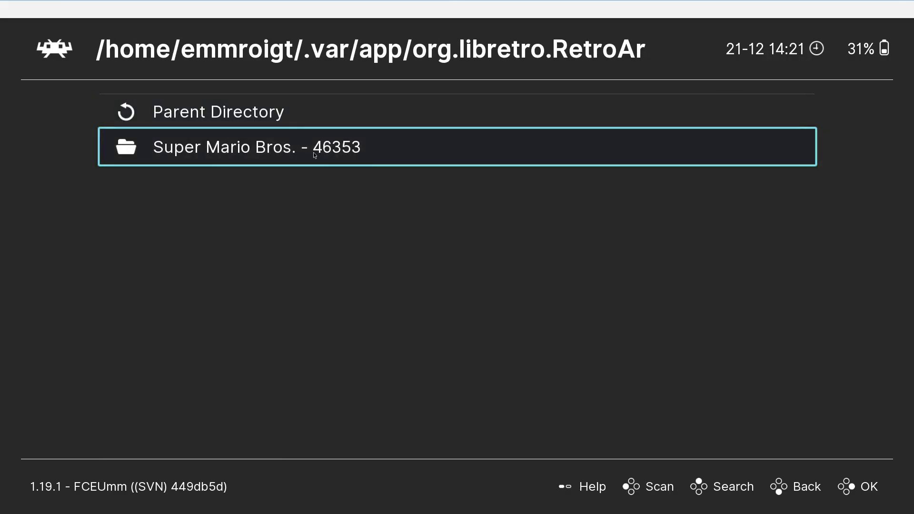
{"action": "left_click", "coordinate": [316, 154]}
{"action": "left_click", "coordinate": [314, 153]}
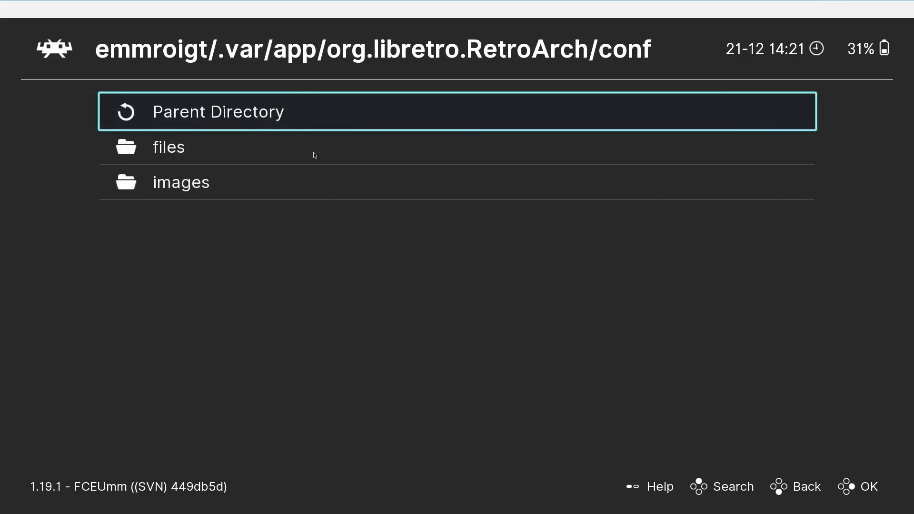
{"action": "left_click", "coordinate": [313, 152]}
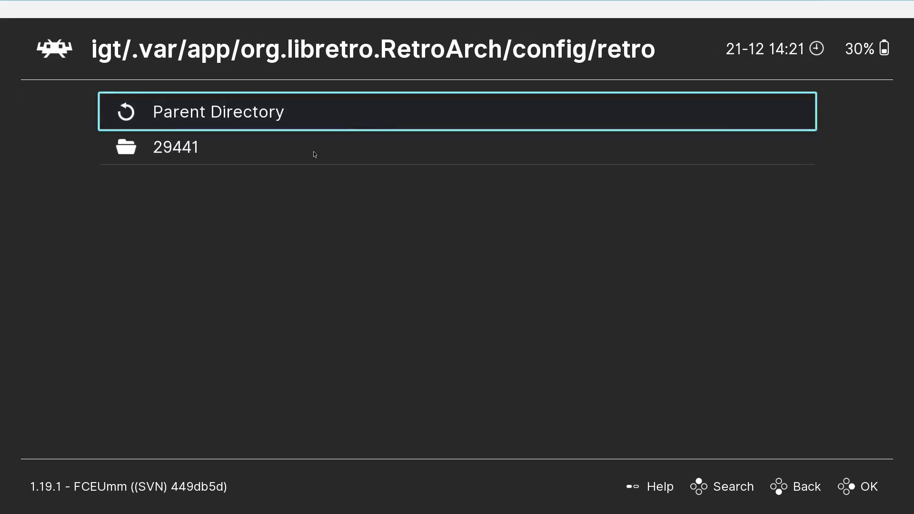
{"action": "left_click", "coordinate": [313, 152]}
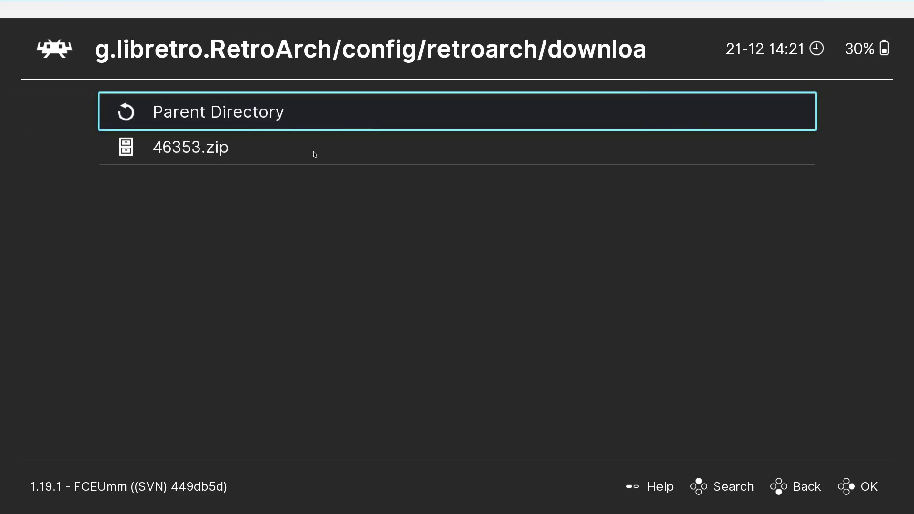
{"action": "left_click", "coordinate": [313, 152]}
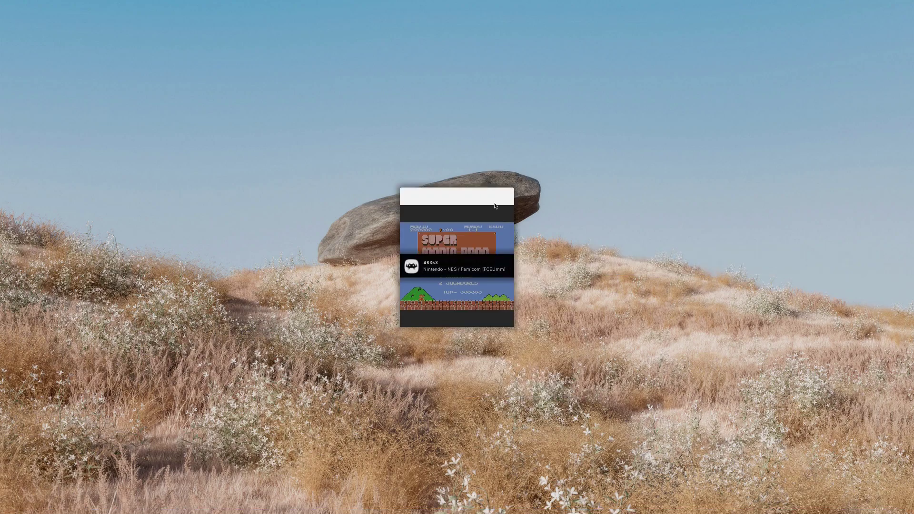
Maximize the RetroArch window so Super Mario Bros.' Spanish title screen fills it.
{"action": "left_click", "coordinate": [486, 197]}
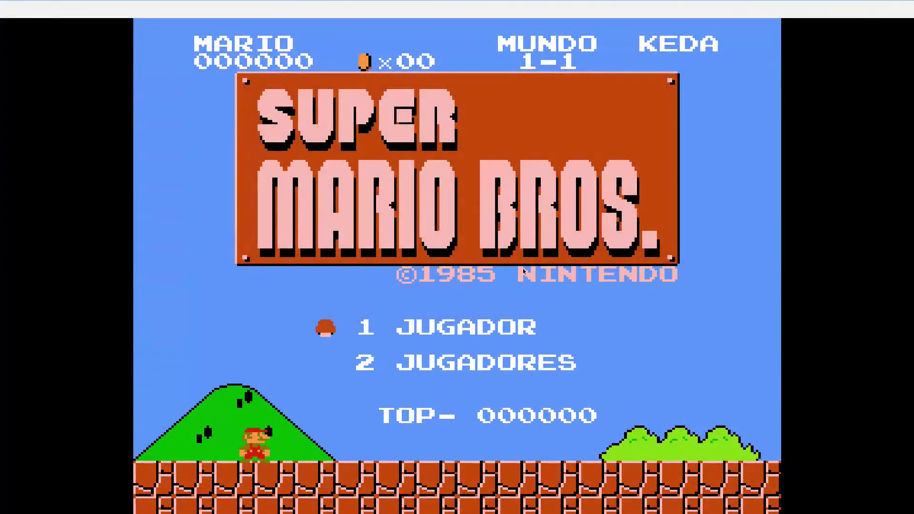